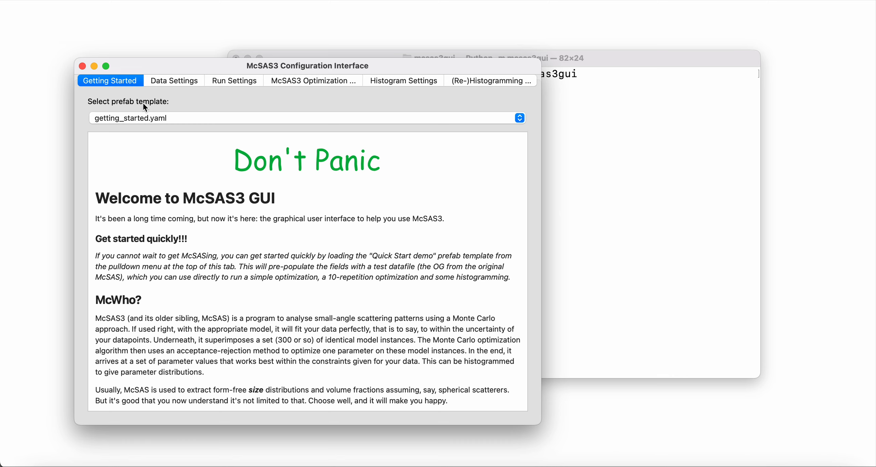
- Load the quick_start_demo.yaml prefab template, and arrange its data plot and the configuration window side by side
left_click(144, 118)
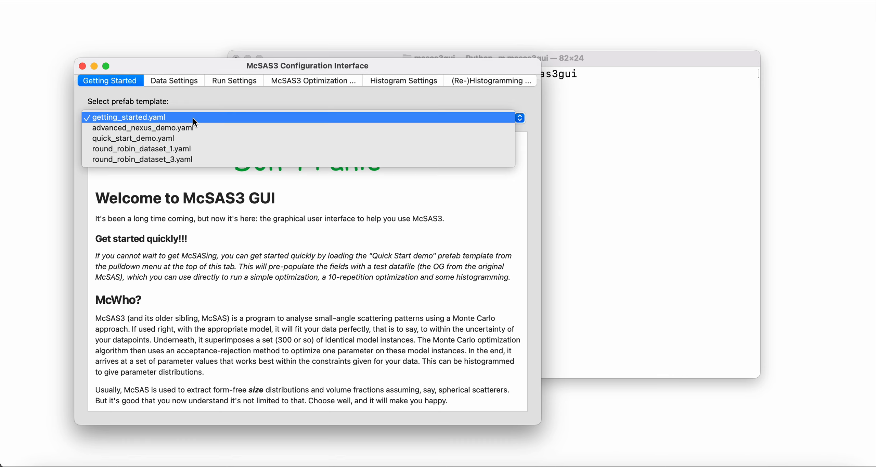
left_click(188, 139)
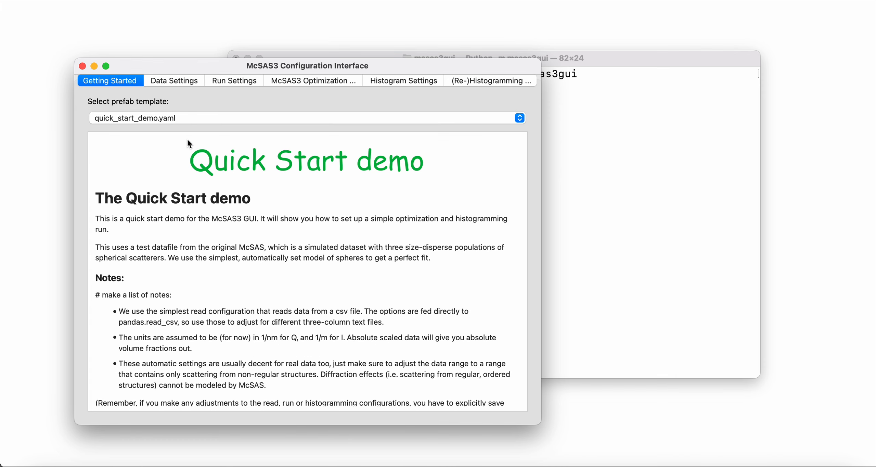
left_click_drag(278, 56, 493, 104)
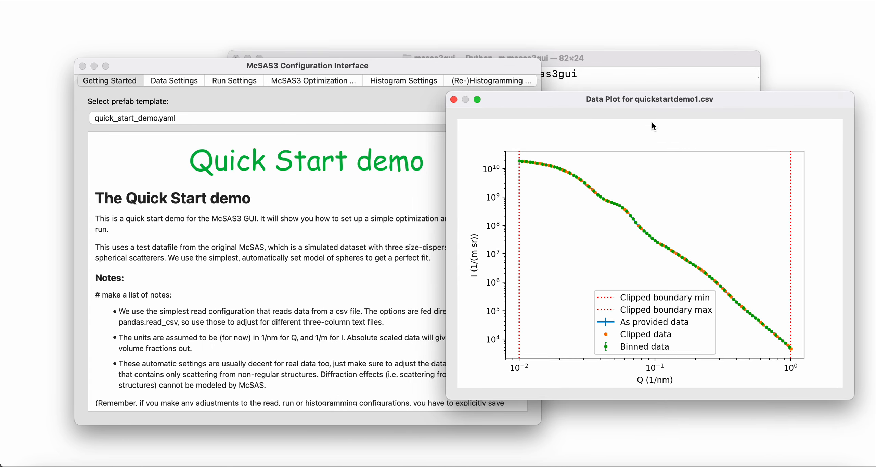
left_click_drag(438, 70, 375, 61)
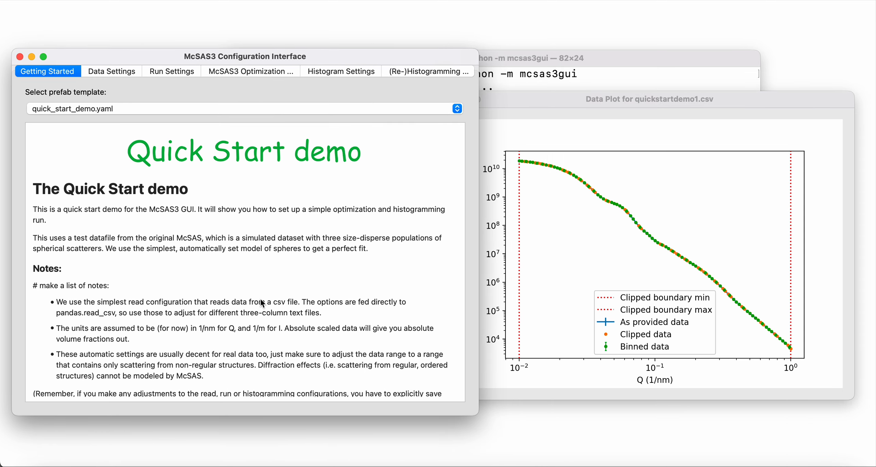
scroll(263, 303, "down", 1)
scroll(262, 303, "up", 1)
- Add an invalid line reading "mistake" below the names entry in the data loading configuration and inspect its error details
left_click(118, 71)
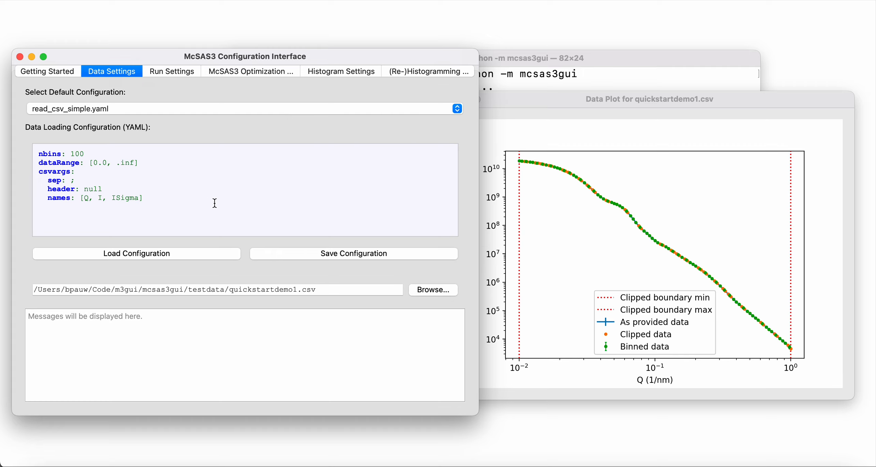
left_click(174, 212)
key("Return")
type("mistake")
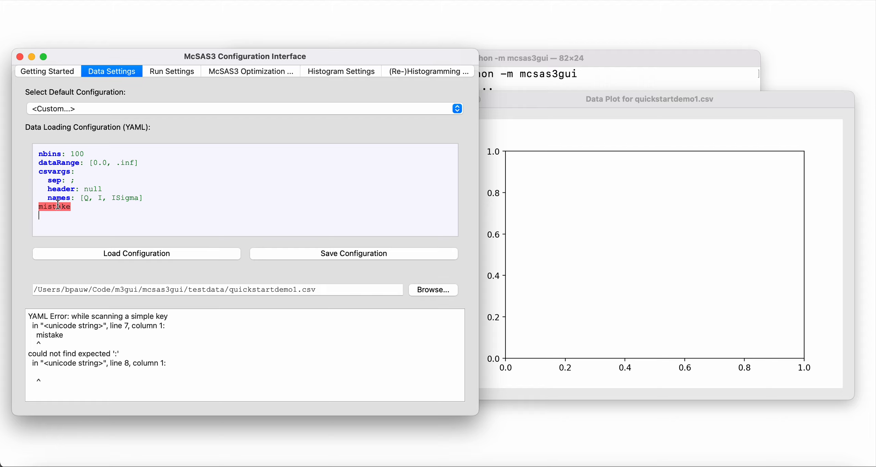
mouse_move(58, 205)
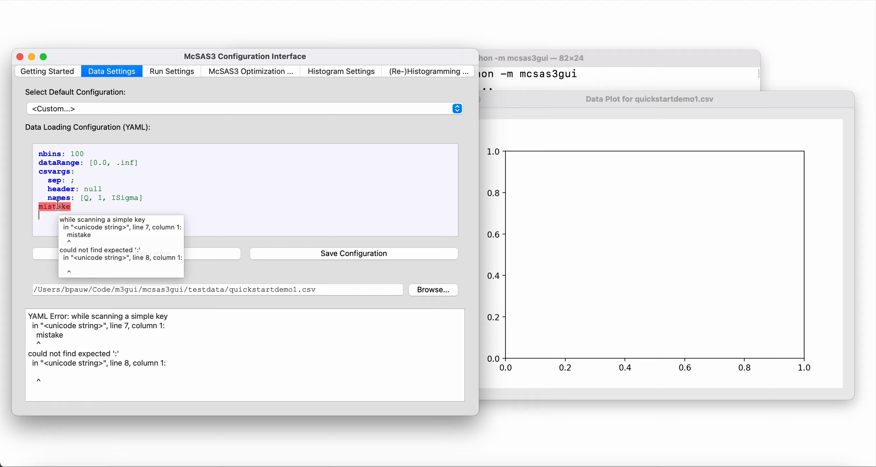
- Remove the invalid "mistake" line from the data loading configuration
key("BackSpace")
key("BackSpace")
key("BackSpace")
key("BackSpace")
key("BackSpace")
key("BackSpace")
key("BackSpace")
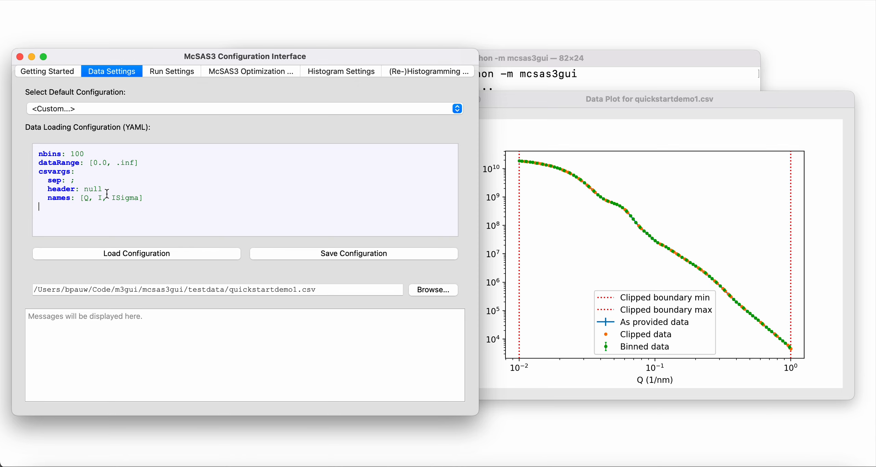
- Set the upper limit of dataRange to 0.5, and open the save dialog for the configuration but cancel it
left_click_drag(116, 163, 134, 163)
type("0.5")
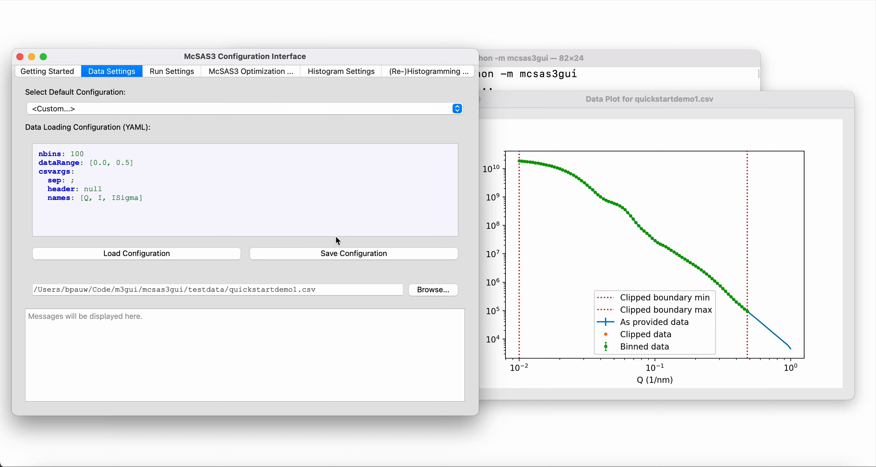
left_click(340, 253)
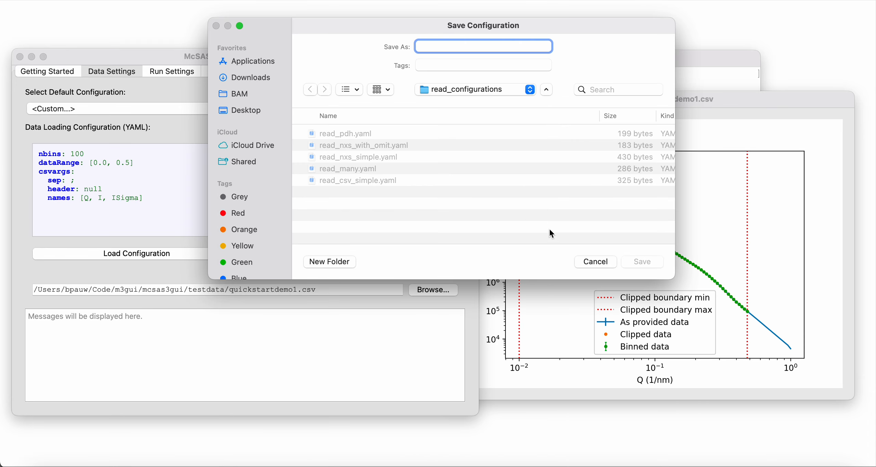
left_click(596, 261)
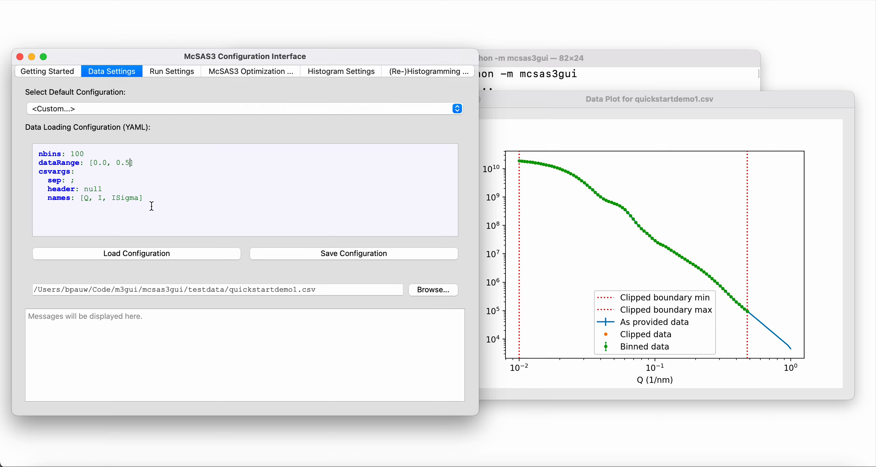
- Set the upper limit of dataRange back to .inf in the data loading configuration
key("BackSpace")
key("BackSpace")
key("BackSpace")
type(".inf")
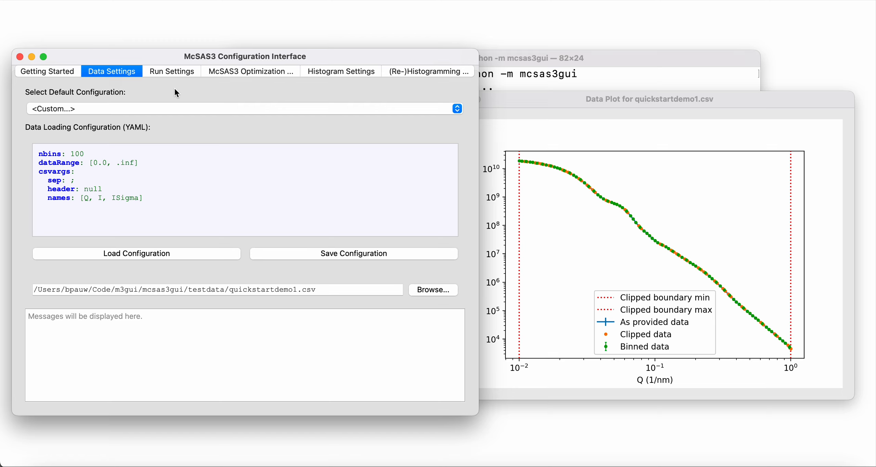
left_click(176, 109)
left_click(145, 66)
- Change modelName in the run configuration to sphere@hardsphere and review the model parameters info
left_click(176, 74)
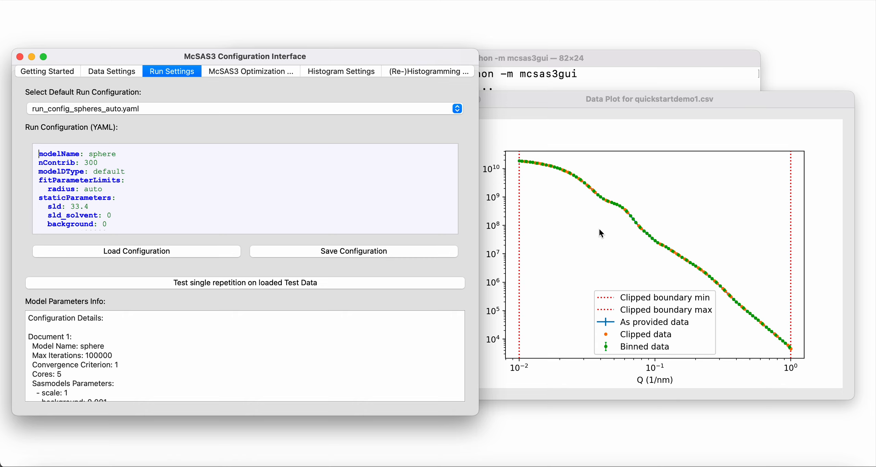
double_click(135, 153)
left_click(135, 153)
type("@")
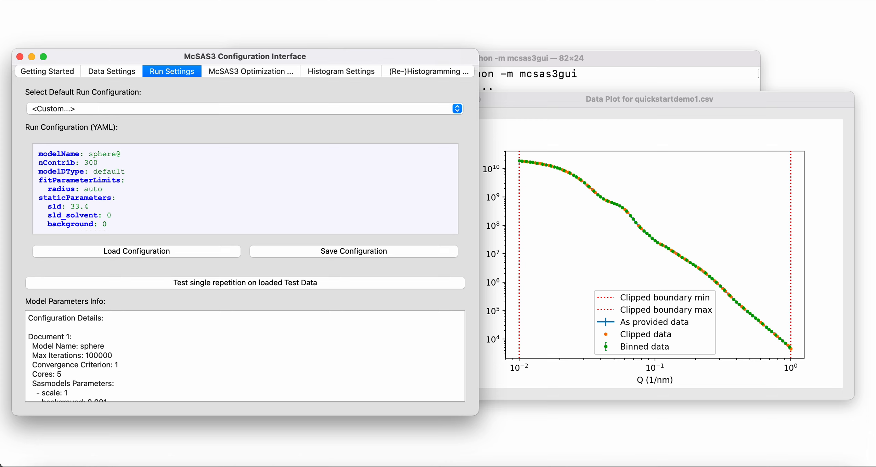
type("hardsphere")
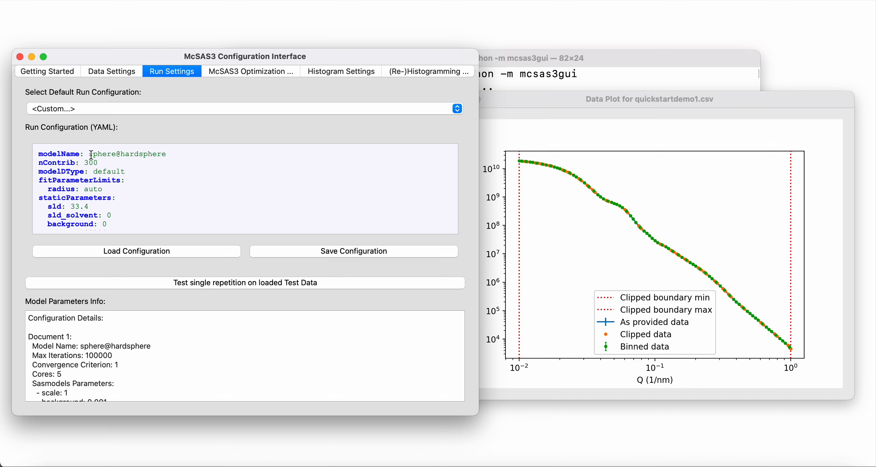
scroll(182, 360, "down", 5)
scroll(182, 360, "up", 3)
scroll(182, 360, "up", 1)
- Extend modelName to sphere@hardsphere+cylinder and review the parameters of the combined model
type("+")
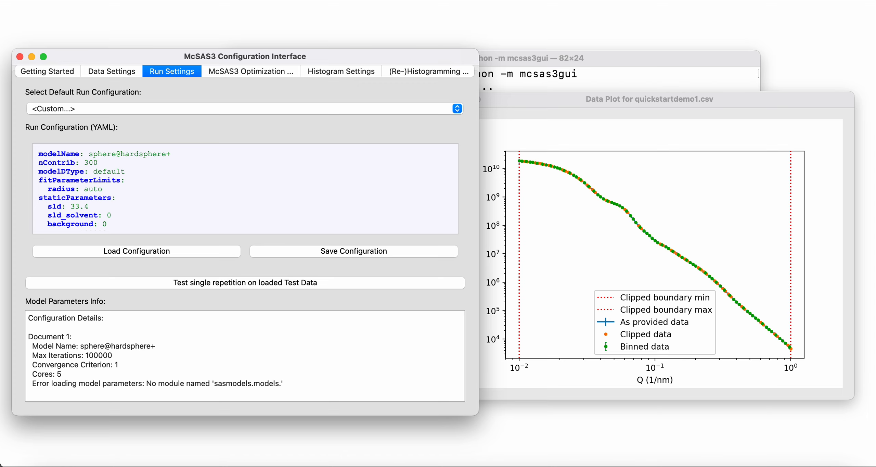
type("cylinder")
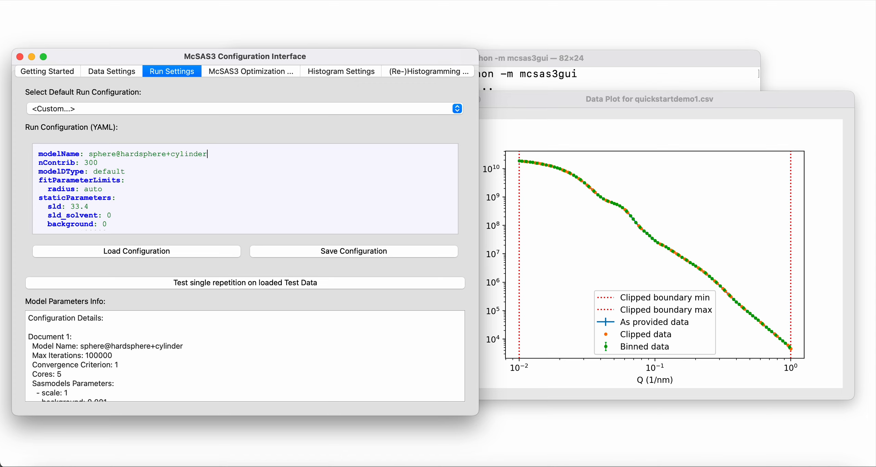
scroll(262, 389, "down", 5)
scroll(262, 389, "up", 5)
- Reduce modelName to sphere in the run configuration and review its model parameters
left_click_drag(116, 154, 229, 152)
key("BackSpace")
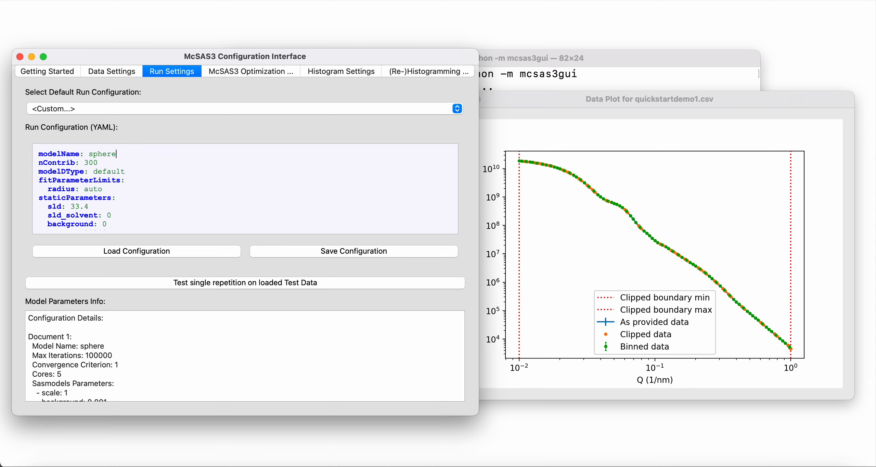
scroll(156, 202, "down", 3)
scroll(155, 202, "up", 3)
- Test a single optimization repetition on the loaded test data and close the Optimization Metrics plot
left_click(230, 287)
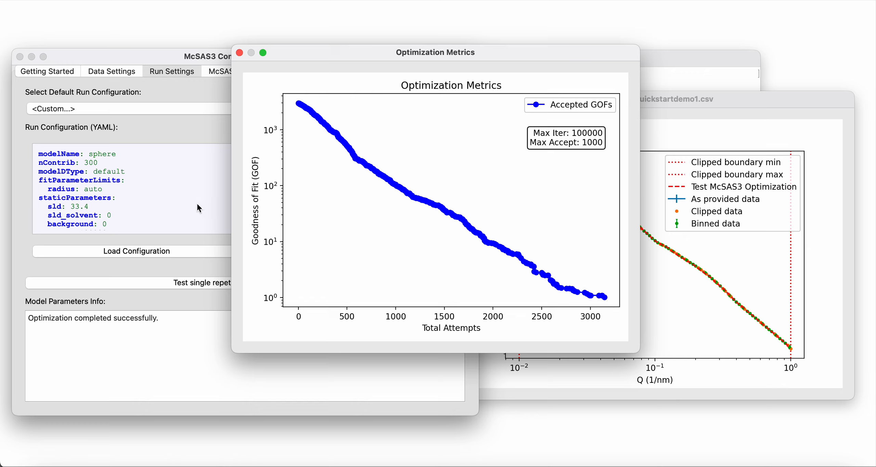
left_click(240, 53)
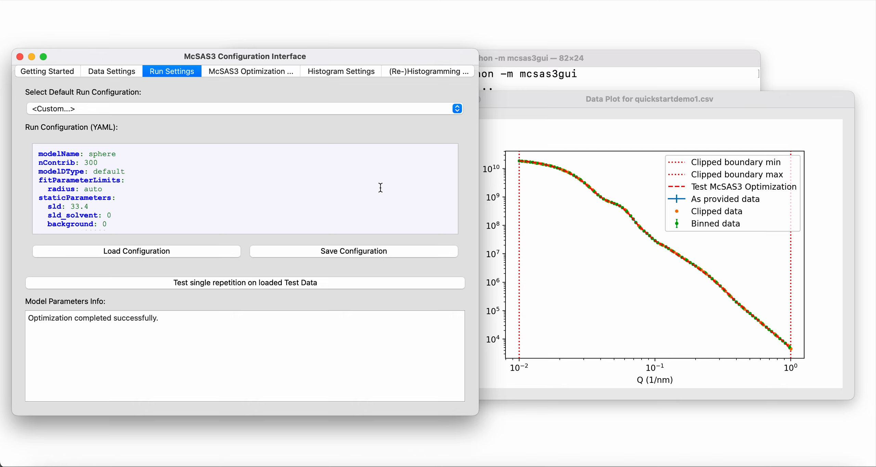
- Run the McSAS3 optimization on quickstartdemo1.csv with the read_csv_simple.yaml and run_config_spheres_auto.yaml configurations, following its output in the terminal
left_click(246, 75)
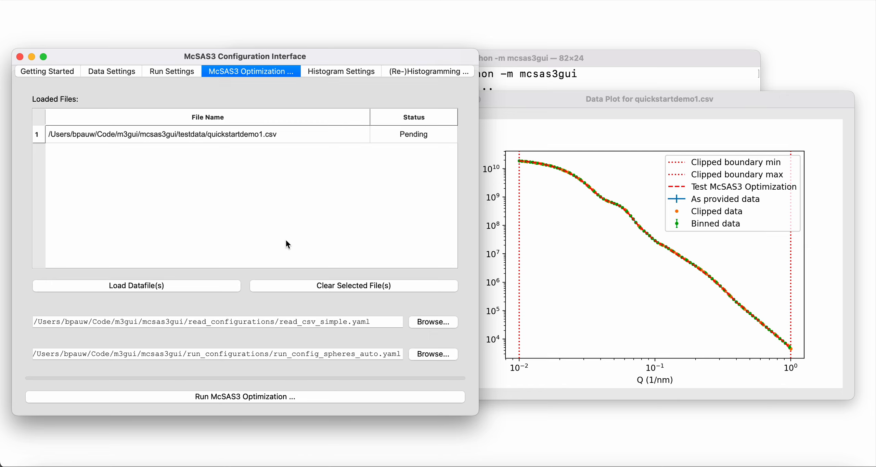
left_click(257, 136)
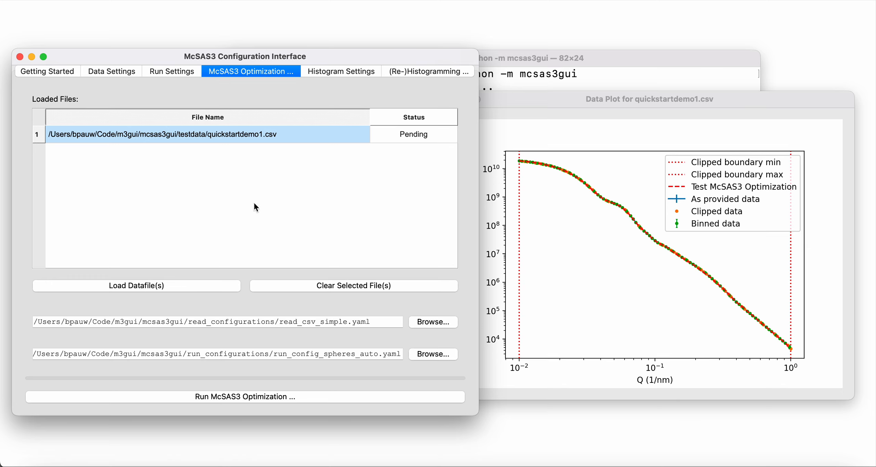
left_click(245, 193)
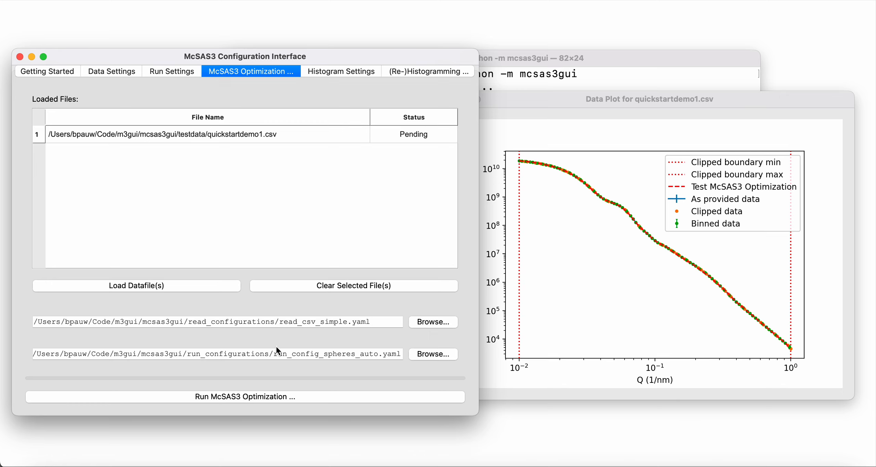
left_click(292, 396)
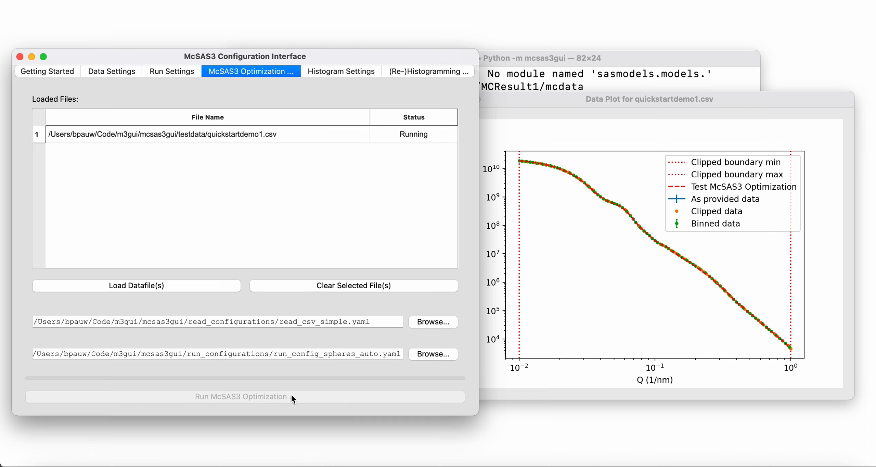
left_click(623, 57)
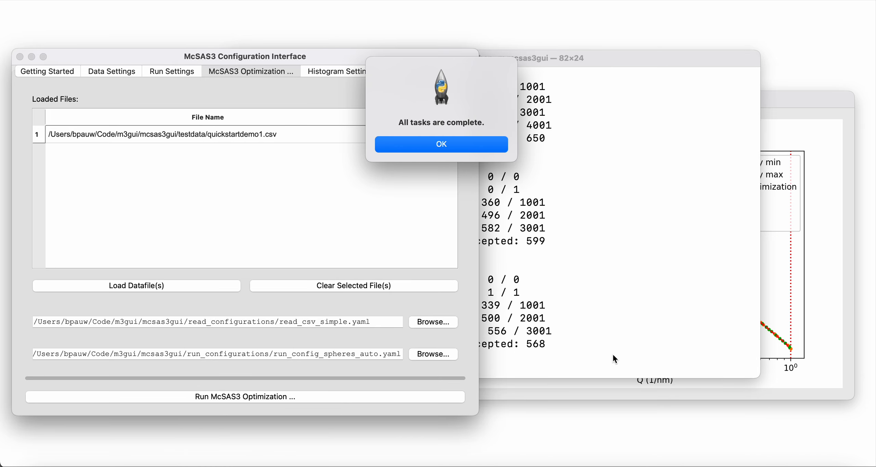
left_click(476, 147)
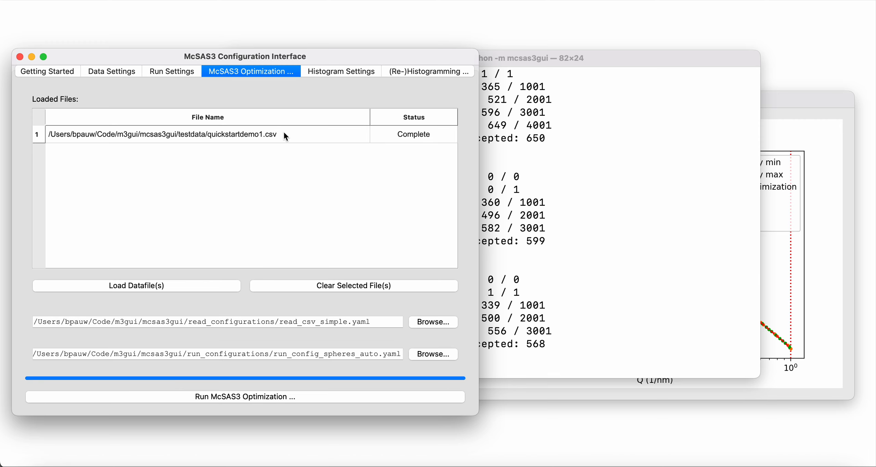
- Load the hist_config_mono.yaml default histogramming configuration and examine its single parameter block
left_click(361, 71)
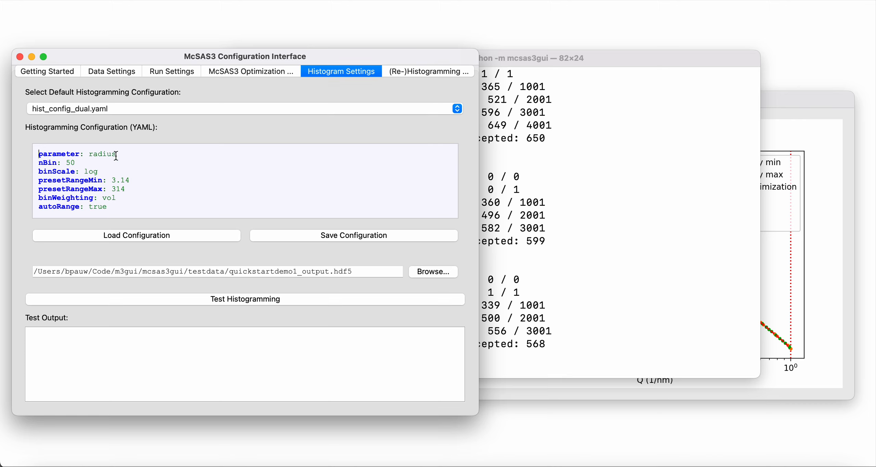
left_click(226, 109)
left_click(209, 97)
scroll(143, 214, "down", 1)
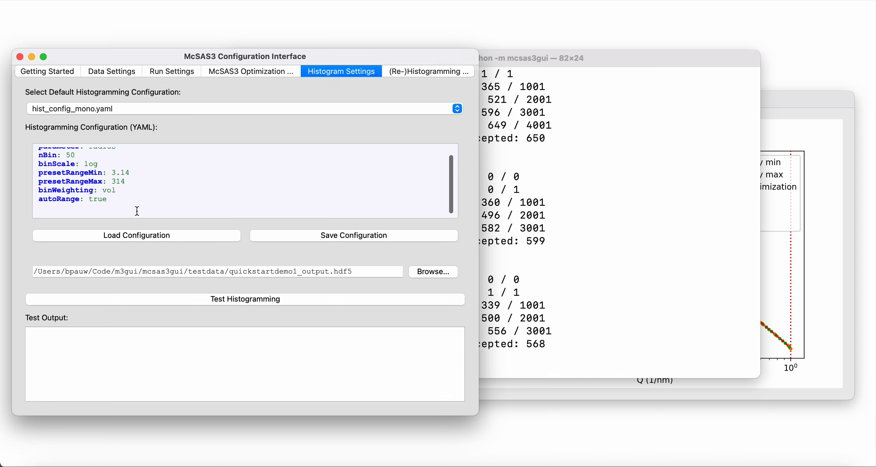
scroll(137, 211, "up", 1)
left_click_drag(124, 211, 21, 122)
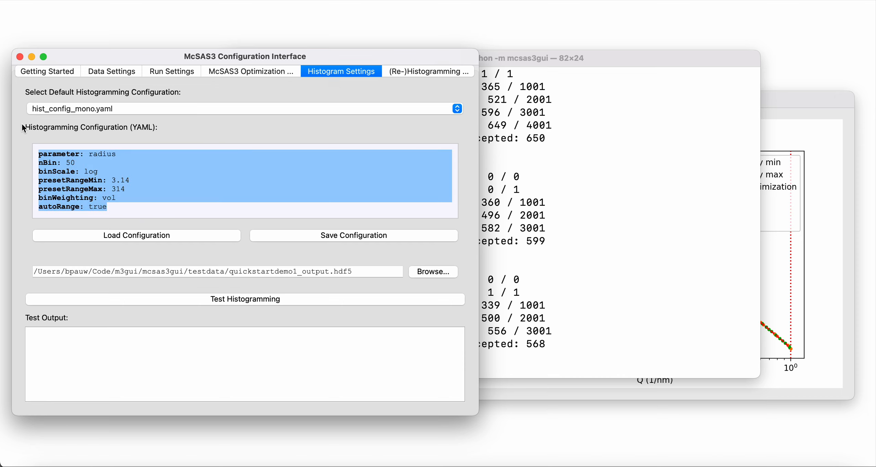
left_click(214, 199)
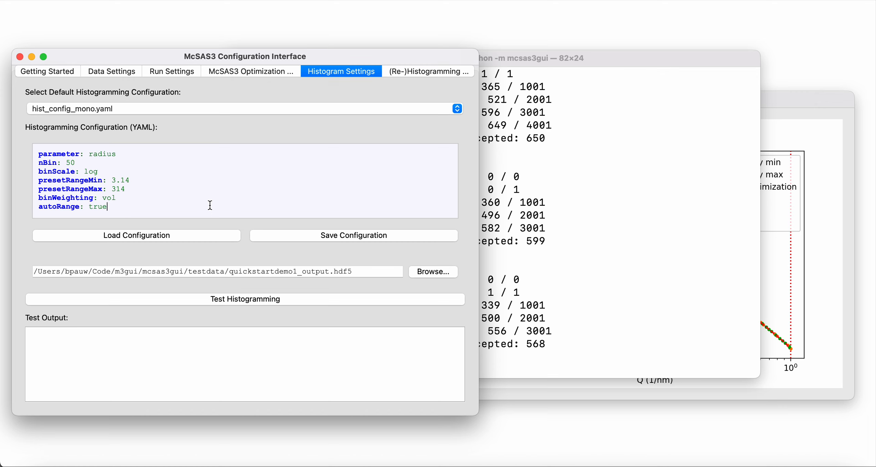
- Switch the histogramming configuration to hist_config_dual.yaml and examine its two parameter blocks
left_click(212, 113)
left_click(206, 120)
scroll(203, 193, "down", 5)
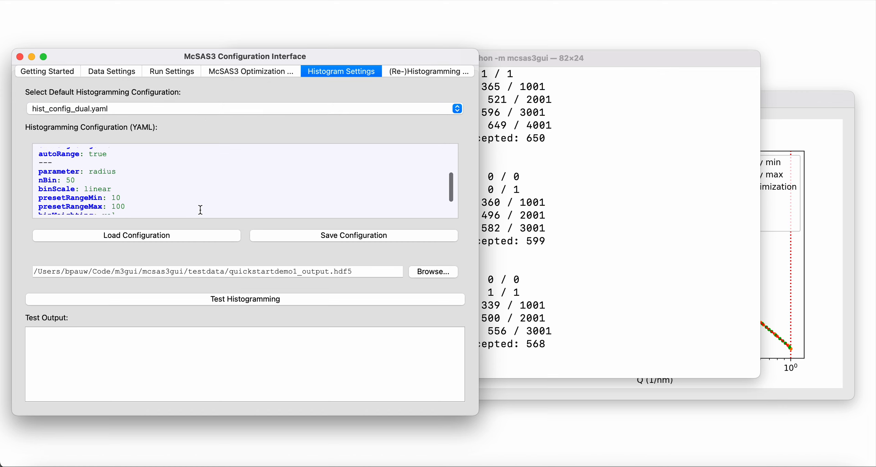
scroll(201, 210, "up", 5)
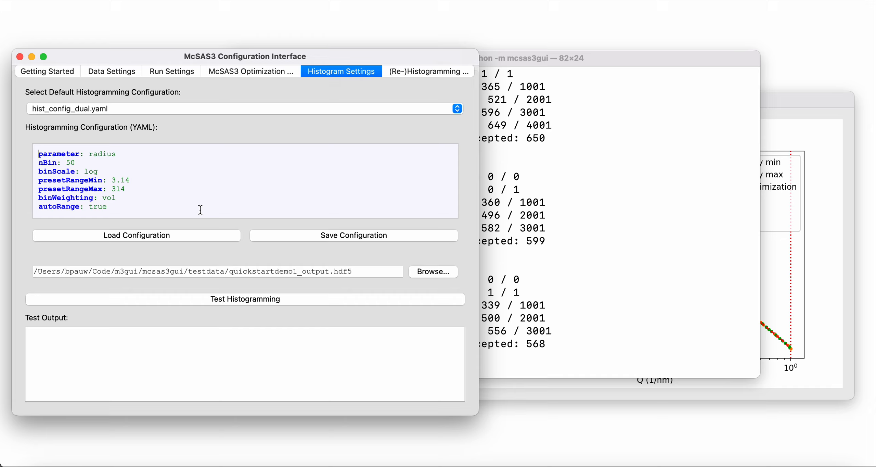
- Select the hist_config_mono.yaml histogramming configuration and test the histogramming on quickstartdemo1_output.hdf5
left_click(236, 109)
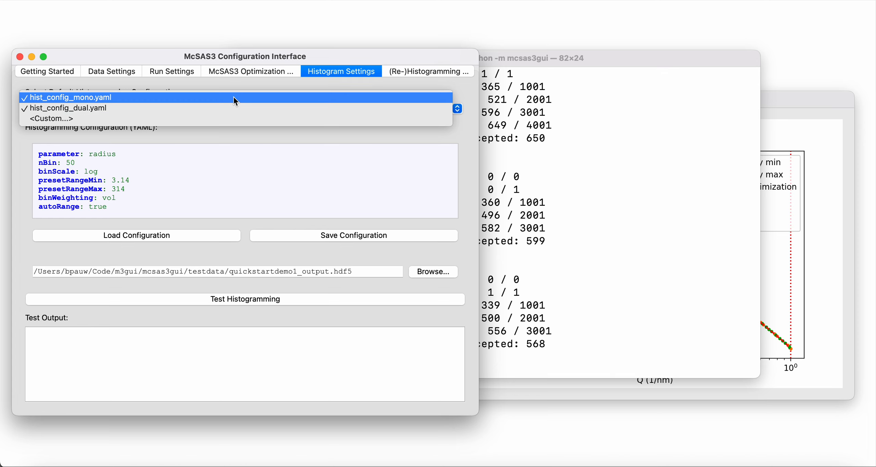
left_click(234, 98)
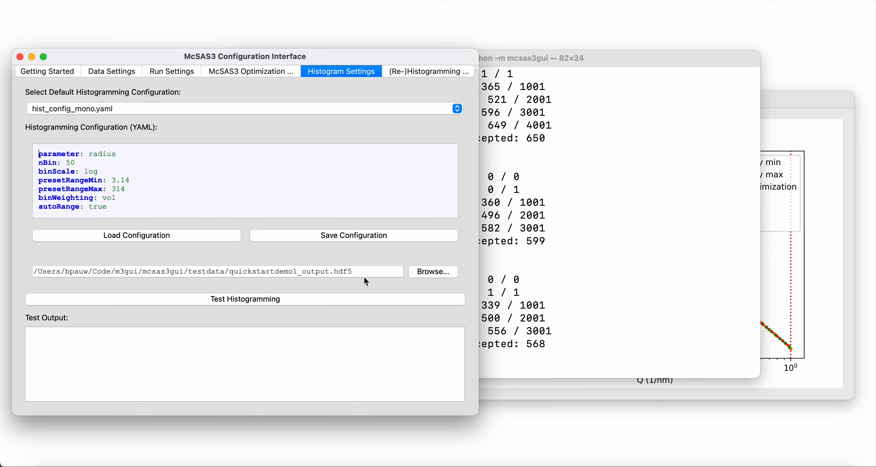
mouse_move(363, 271)
left_mouse_down()
mouse_move(227, 270)
mouse_move(357, 283)
mouse_move(363, 275)
left_mouse_up()
left_click(345, 299)
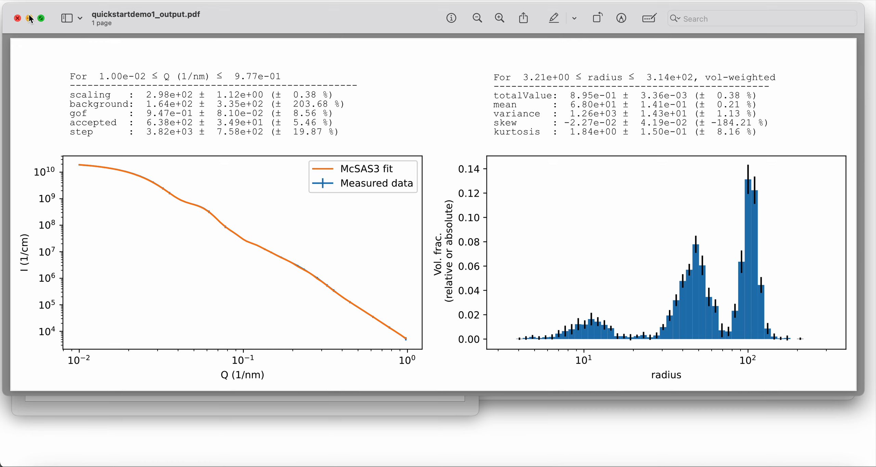
- Close the quickstartdemo1_output.pdf report and review the file list and configuration set for the batch (re-)histogramming
left_click(17, 18)
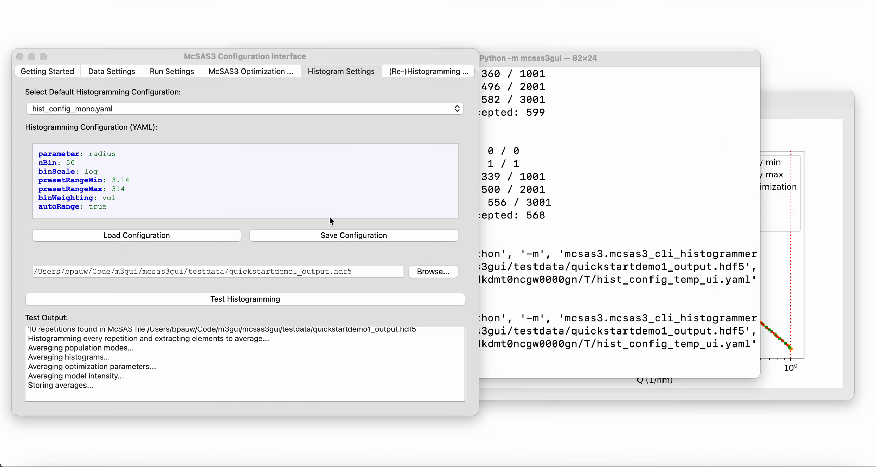
left_click(329, 170)
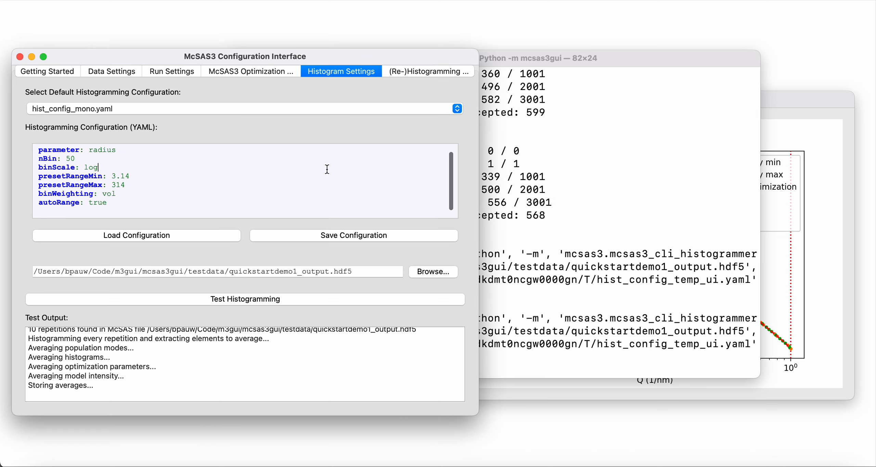
left_click(429, 69)
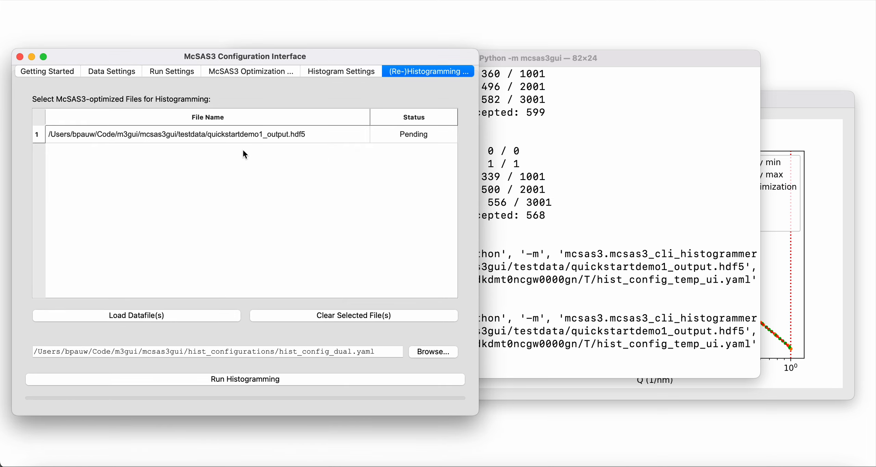
left_click(324, 72)
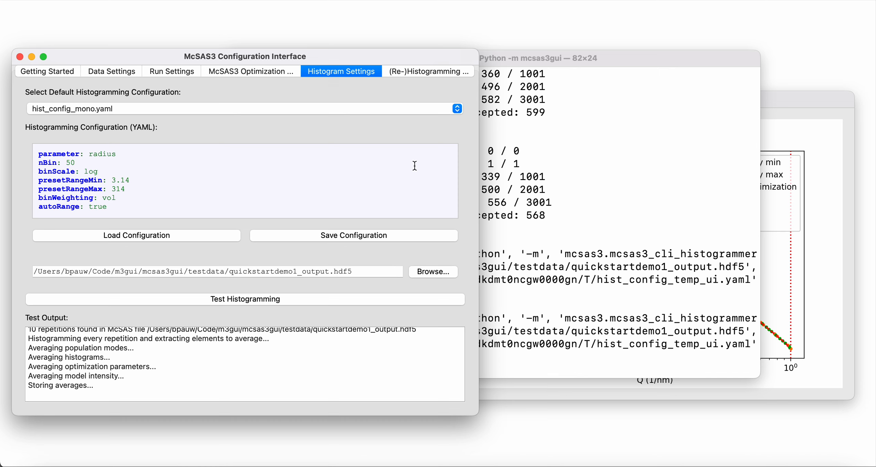
left_click(438, 75)
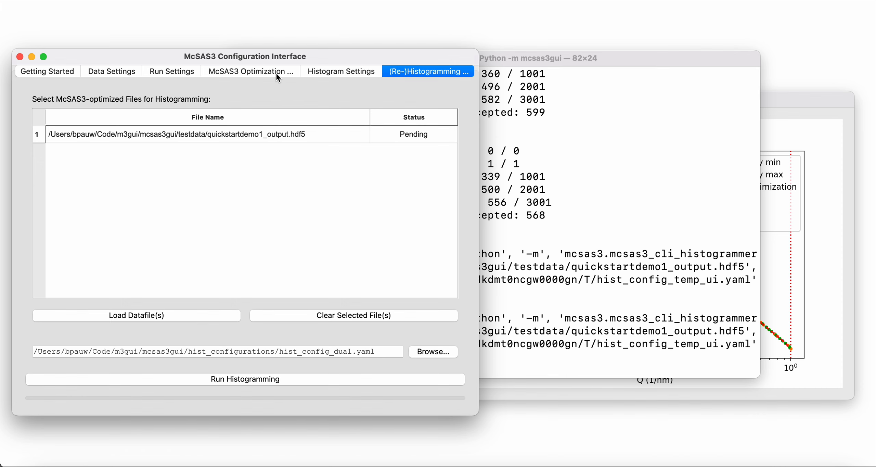
- Select the hist_config_dual.yaml histogramming configuration, check its parameter blocks, and test the histogramming on quickstartdemo1_output.hdf5
left_click(335, 74)
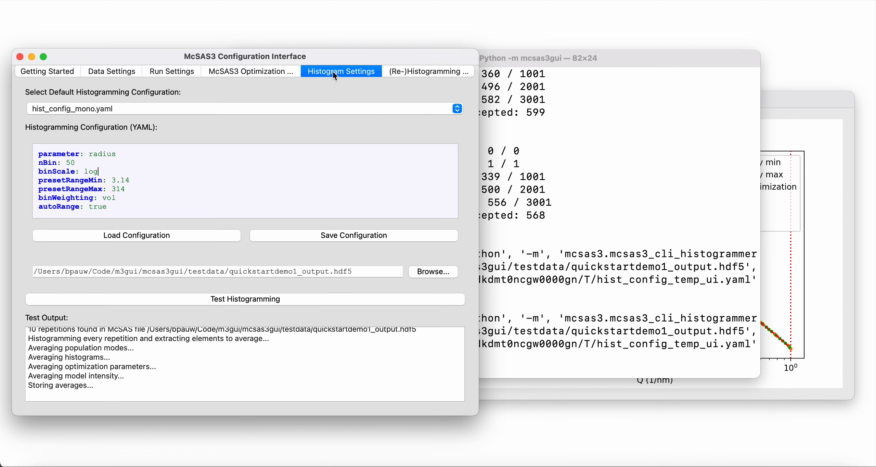
left_click(354, 110)
left_click(341, 120)
left_click(186, 184)
scroll(168, 212, "down", 5)
scroll(167, 212, "up", 4)
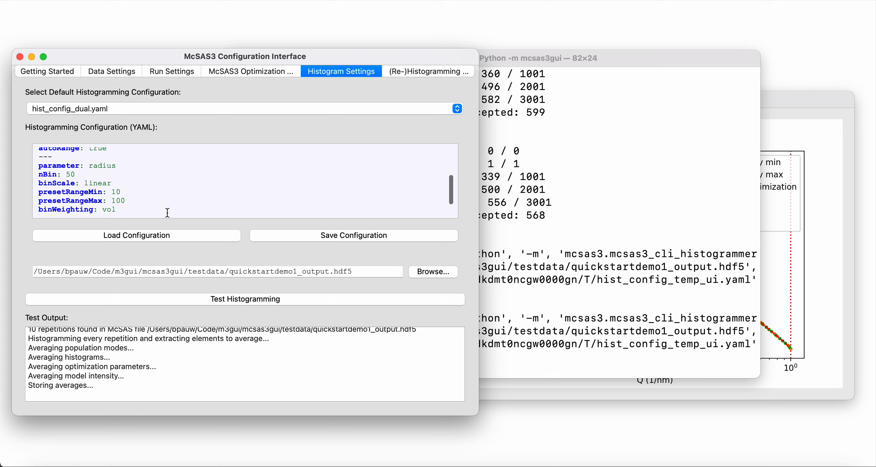
scroll(168, 213, "down", 3)
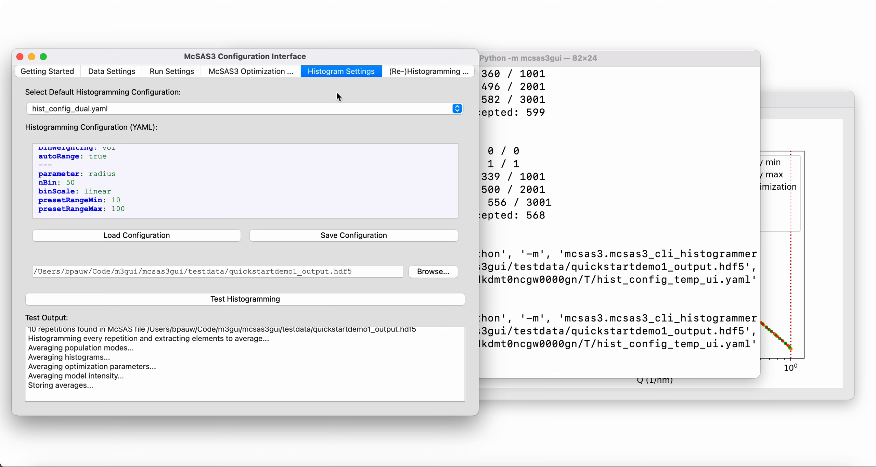
left_click(323, 299)
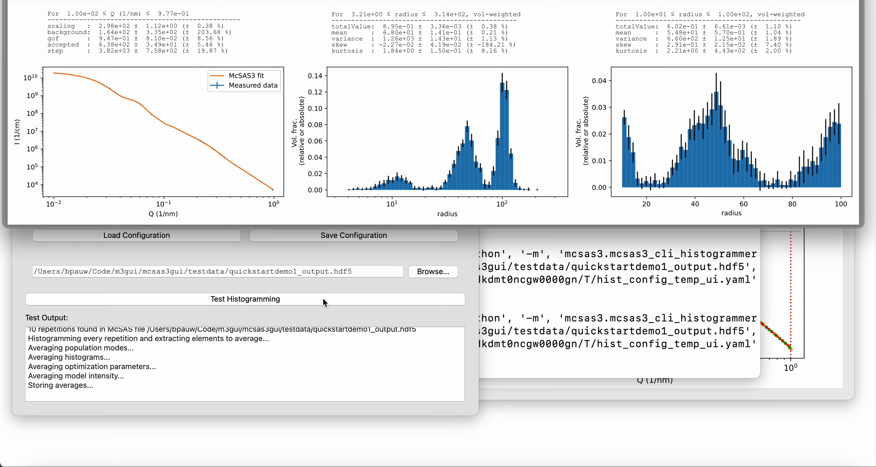
- Examine the second histogram's radius range and population statistics in quickstartdemo1_output.pdf, and close the report
left_click_drag(356, 0, 356, 16)
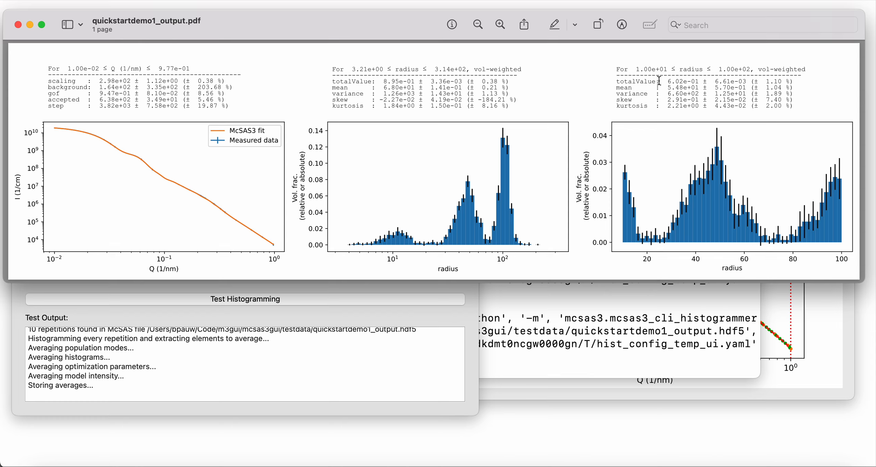
left_click_drag(638, 71, 761, 71)
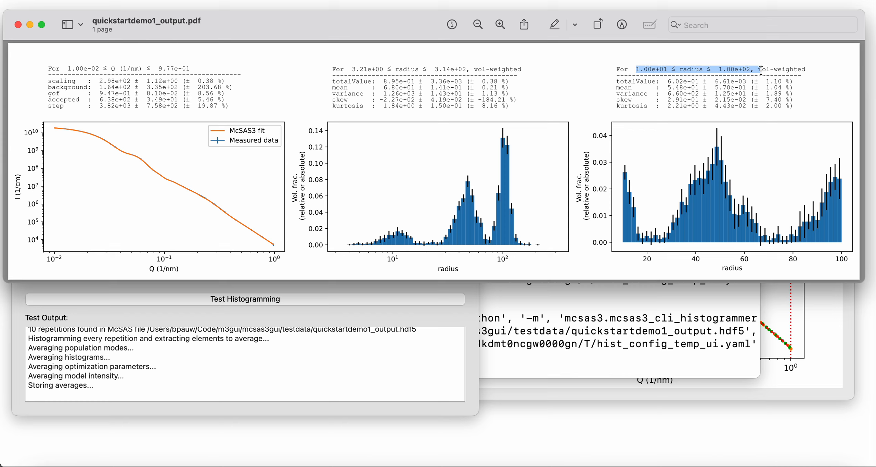
left_click(726, 74)
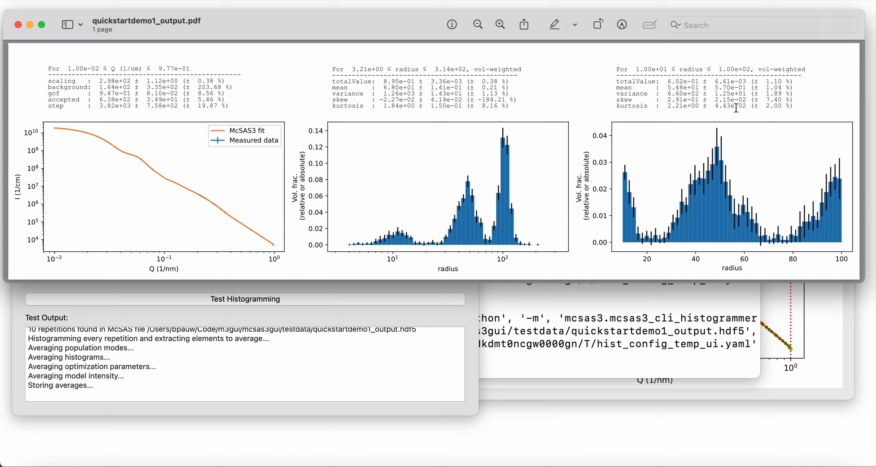
left_click(18, 25)
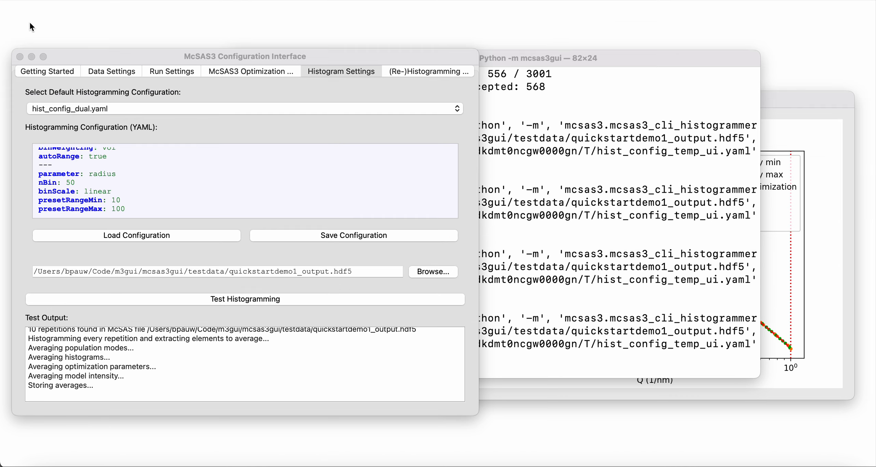